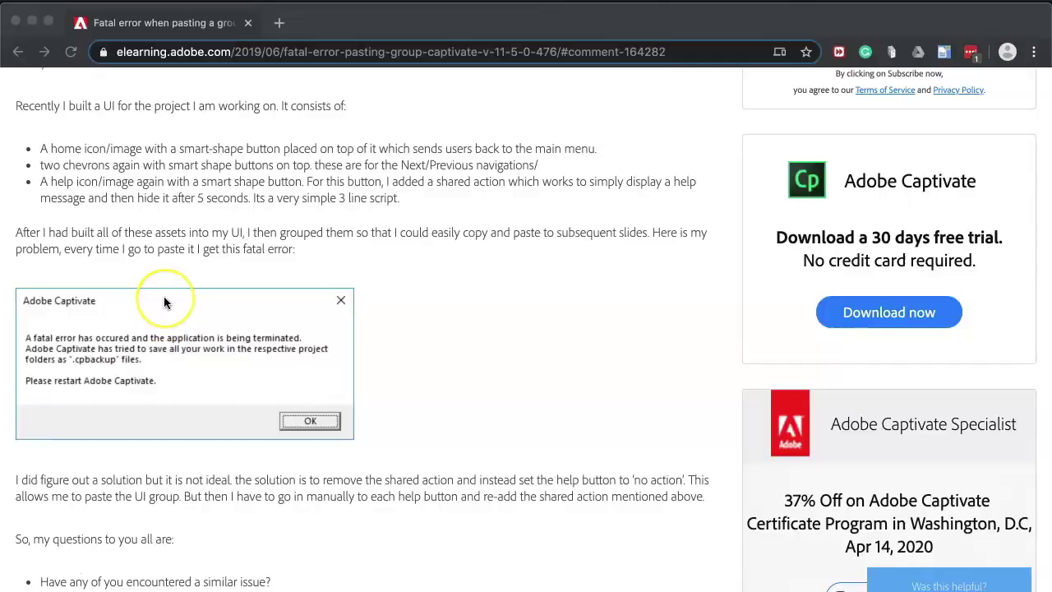
- Review the forum post's UI description and fatal error screenshot, then switch to Captivate
scroll(164, 302, up, 4)
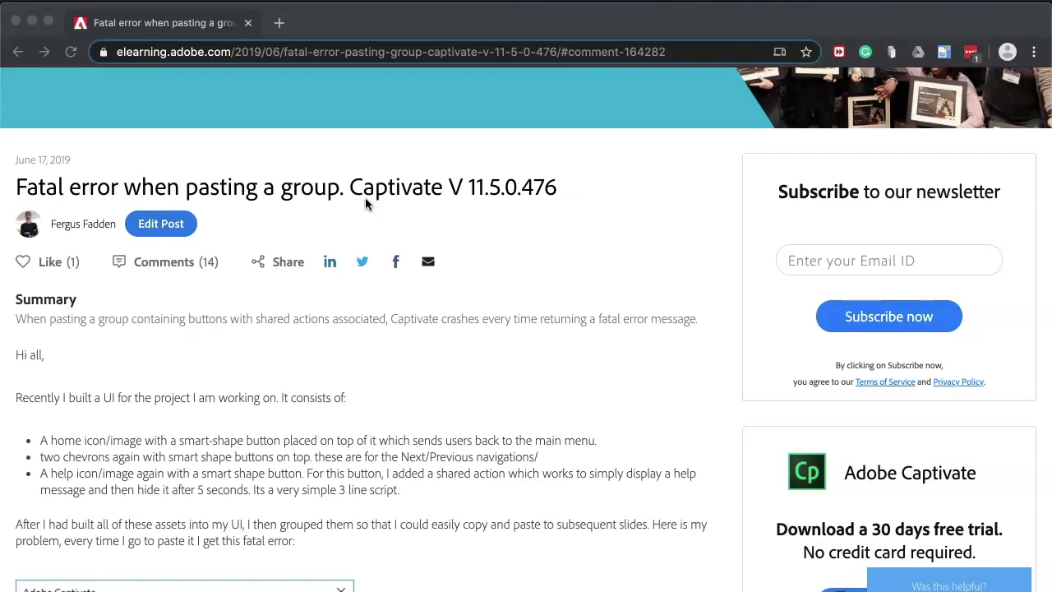
scroll(365, 204, down, 5)
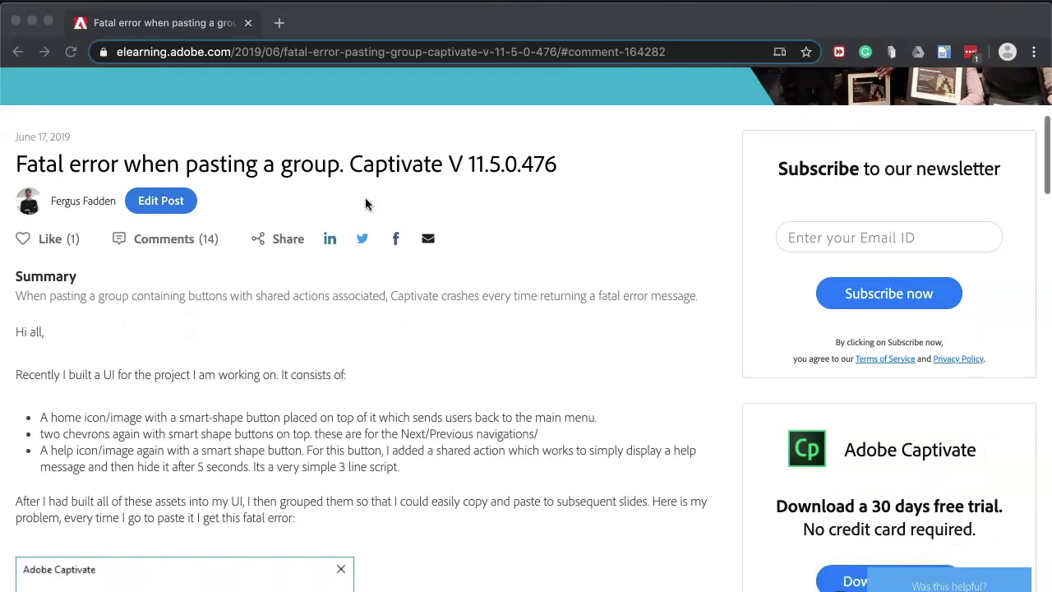
click(39, 207)
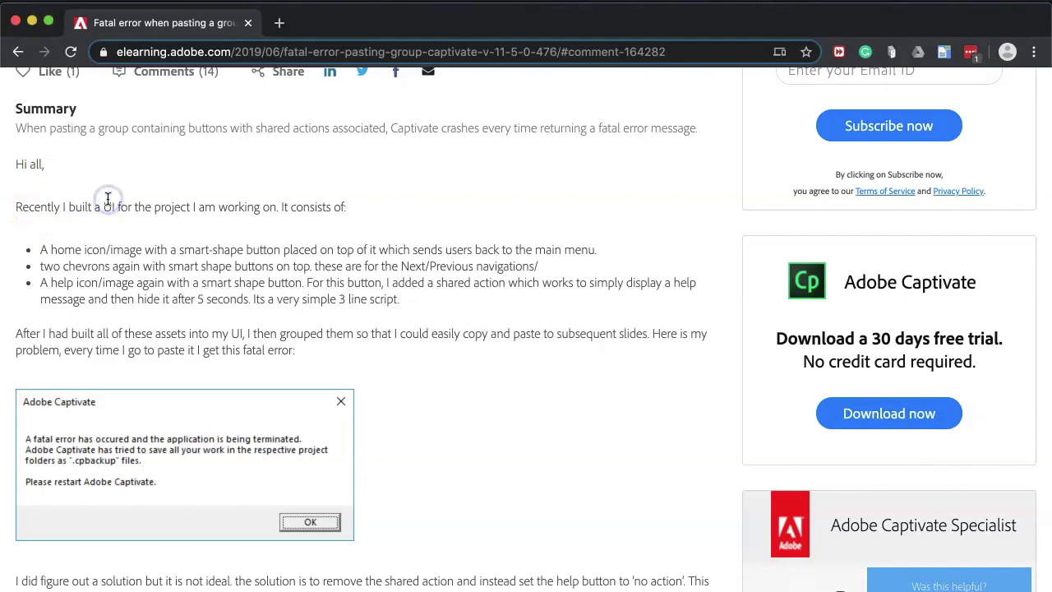
drag(100, 206, 123, 204)
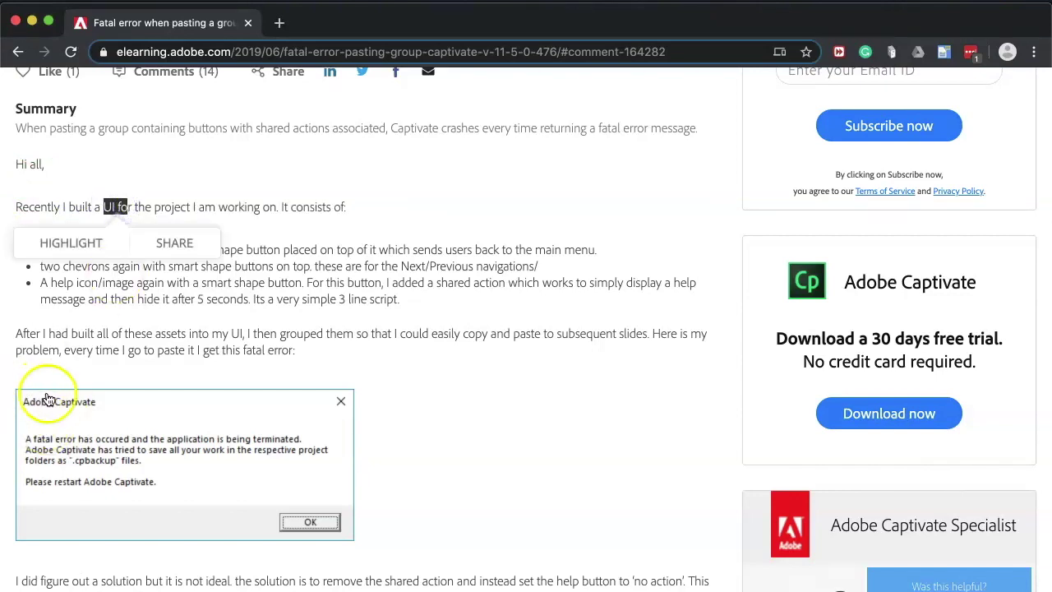
click(109, 327)
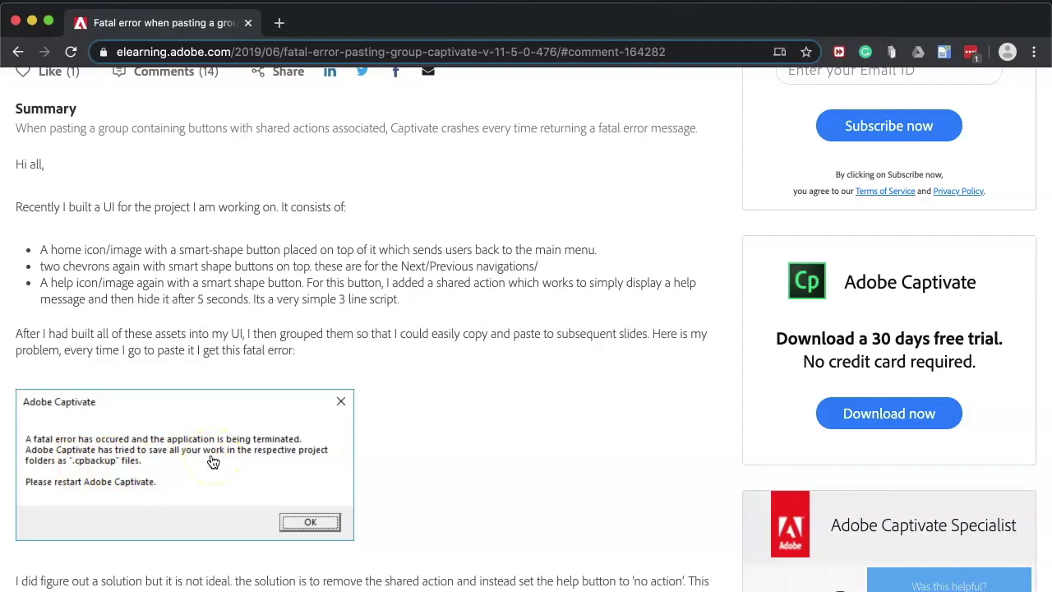
key(super+Tab)
key(super+Tab)
key(super+Tab)
key(super+Tab)
key(super+Tab)
key(super+Tab)
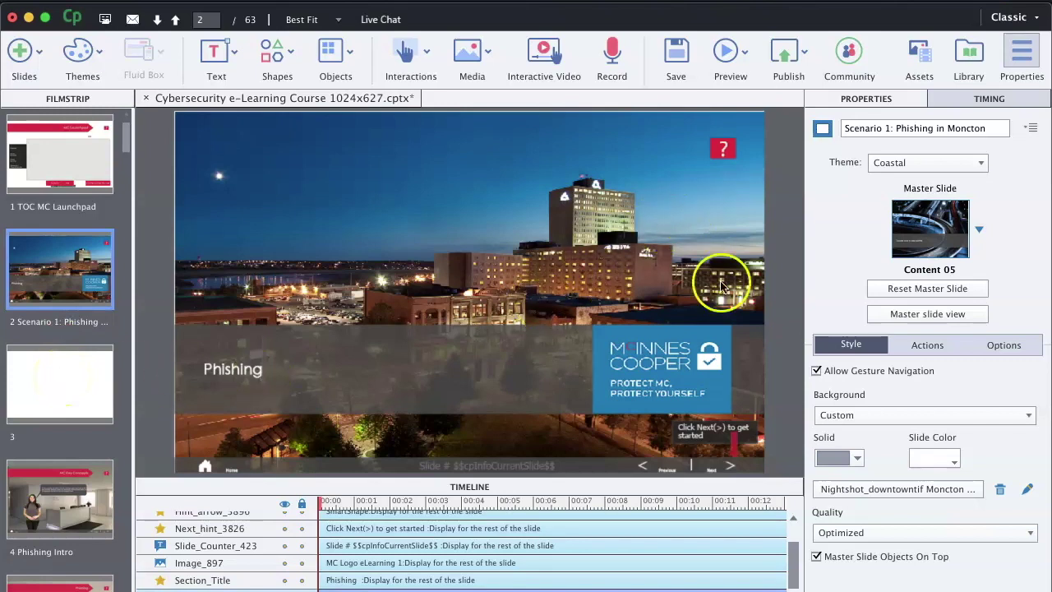
- Select the User_Interface group on slide 2, expand it in the Timeline, and select HELP_CB_3513
click(463, 473)
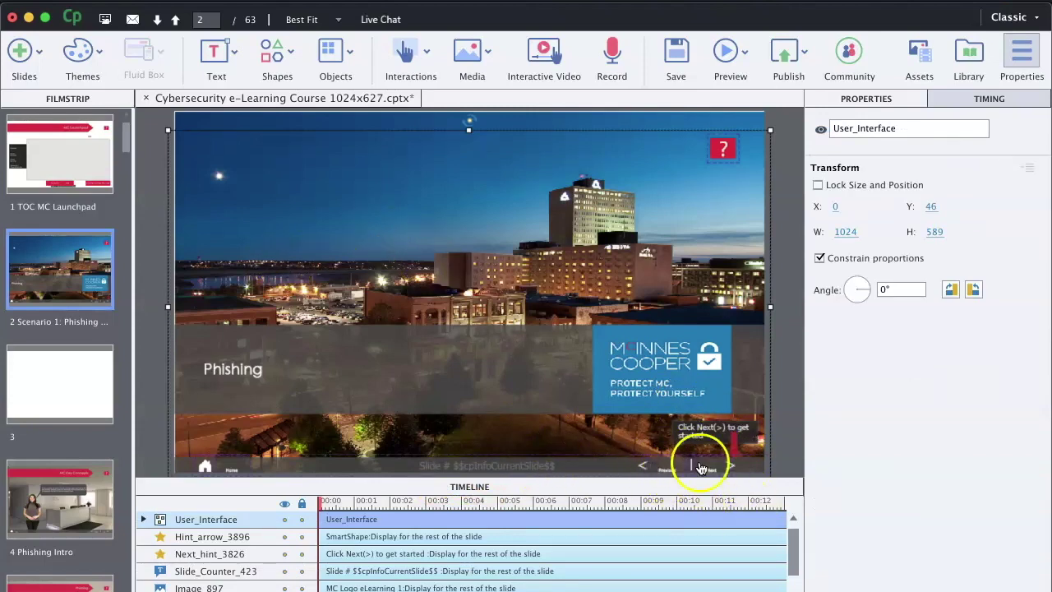
click(142, 519)
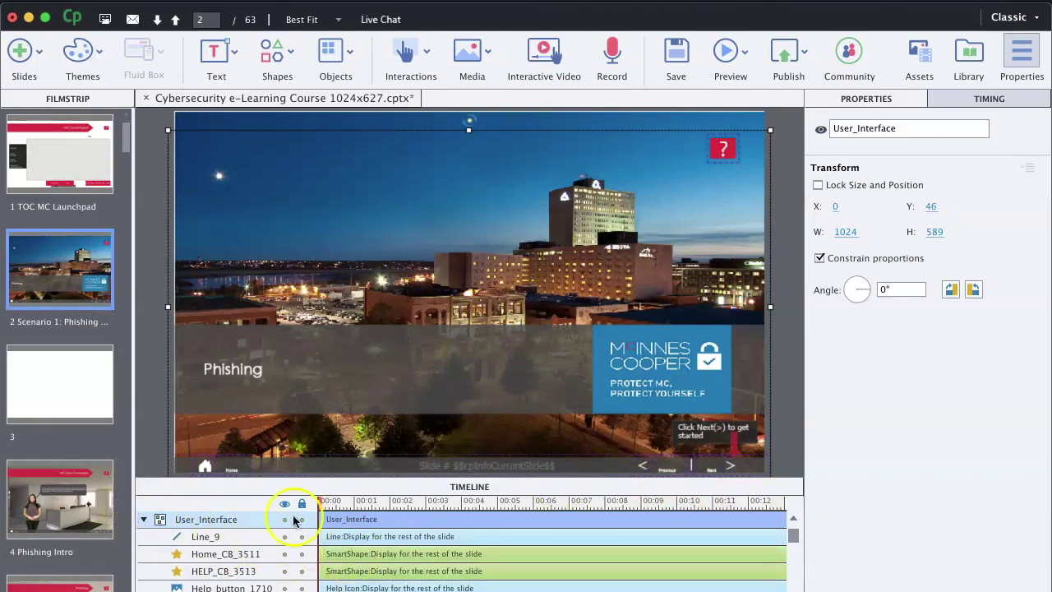
click(724, 156)
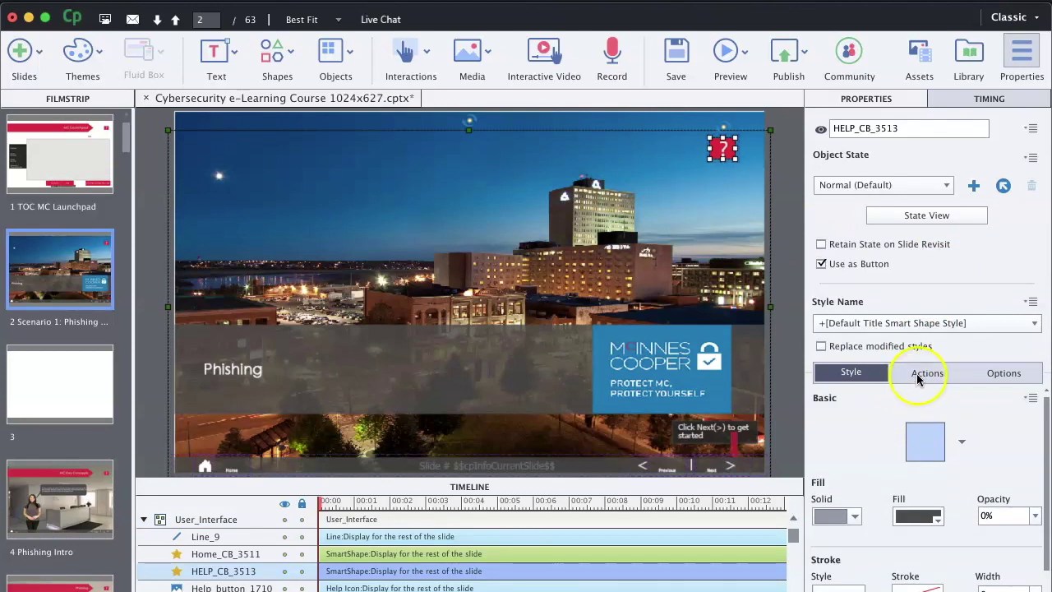
- Verify HELP_CB_3513 runs Execute Shared Action: Help Buttons, reselect User_Interface, and go to slide 3
click(916, 373)
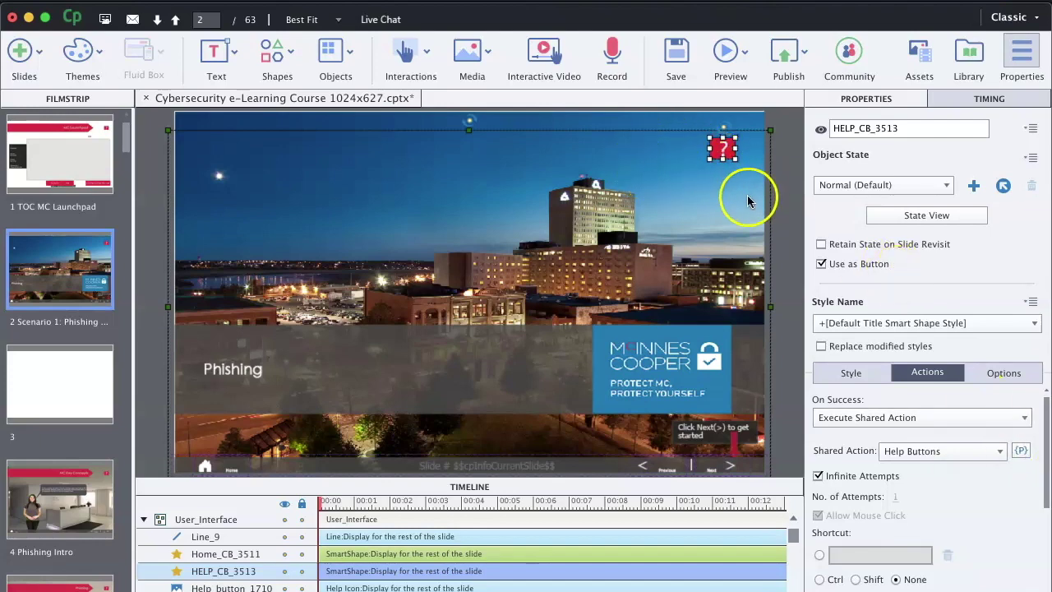
click(421, 467)
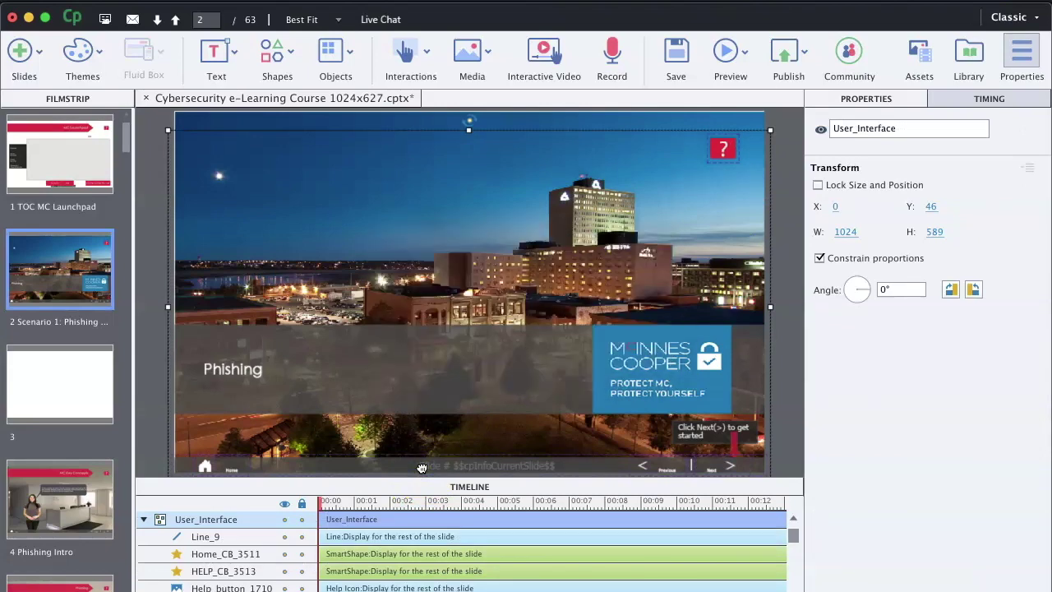
click(31, 372)
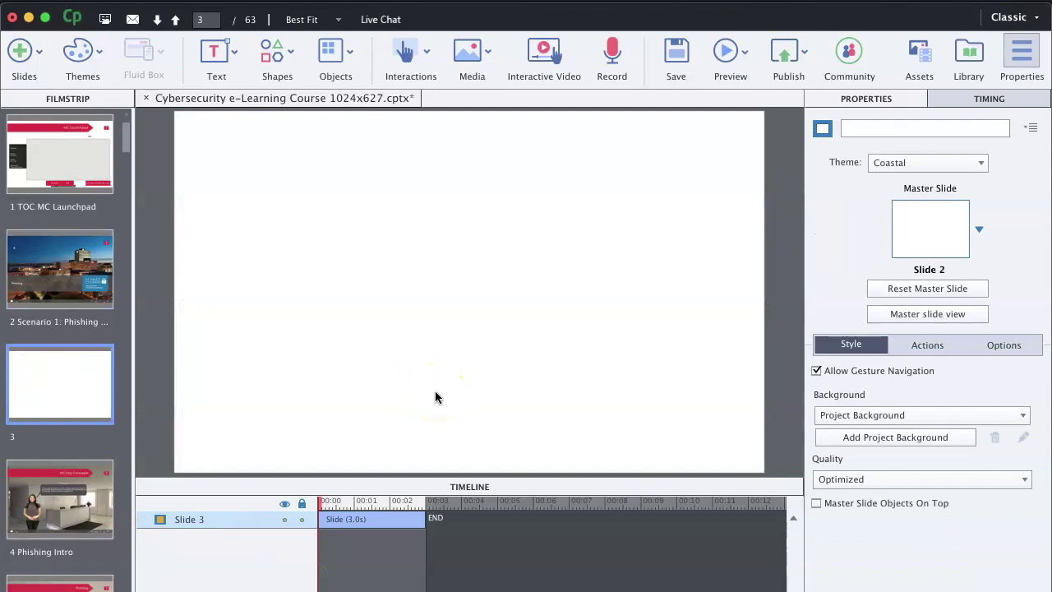
- Attempt pasting the copied User_Interface group onto blank slide 3, which closes Captivate
key(super+Tab)
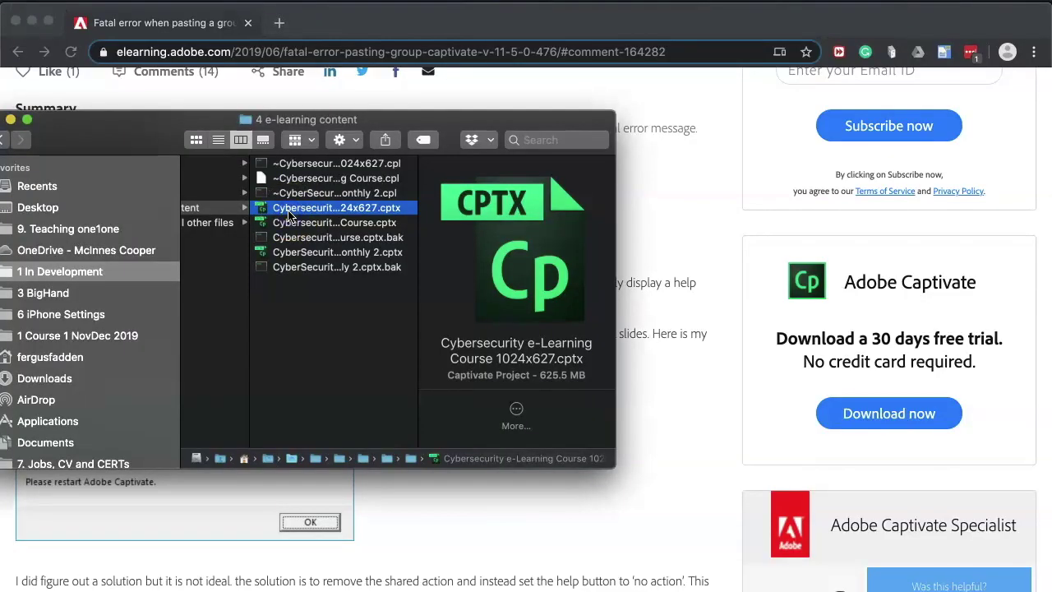
- Reopen Cybersecurity e-Learning Course 1024x627.cptx from Finder
double_click(292, 208)
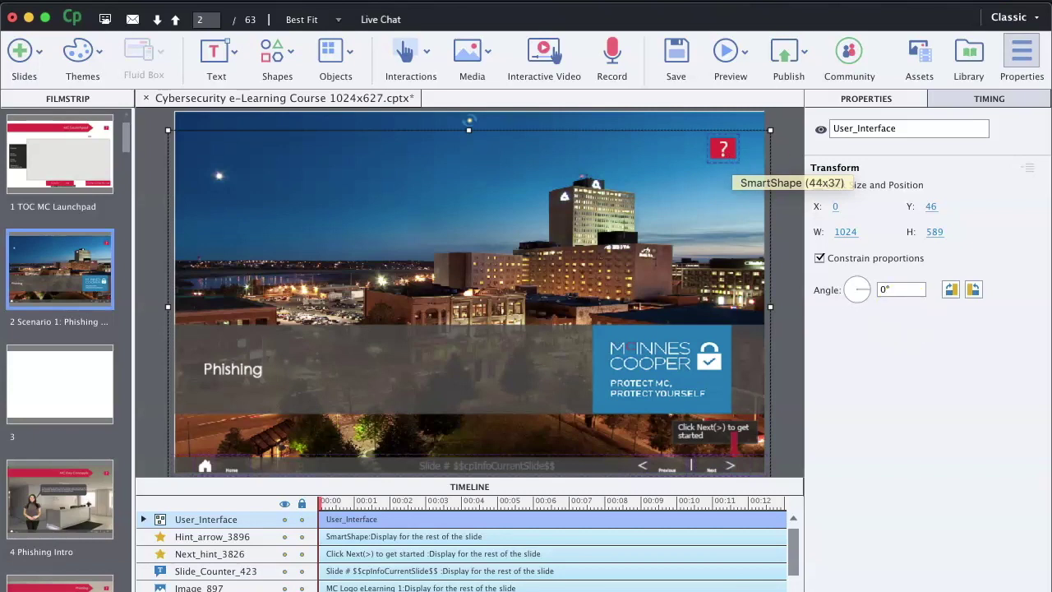
- Change HELP_CB_3513's On Success action from the shared action to No Action
click(723, 148)
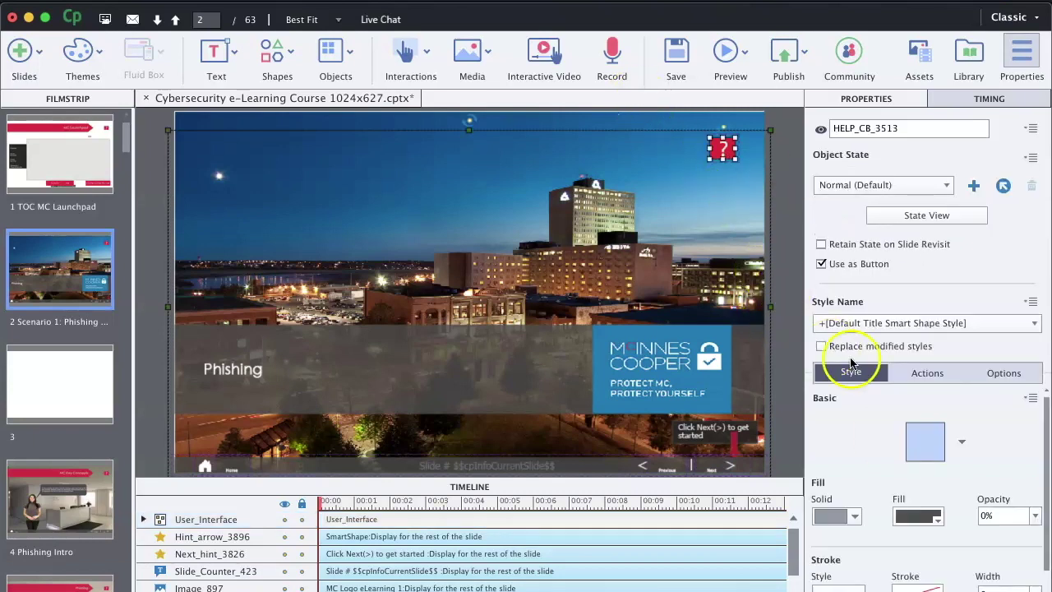
click(920, 379)
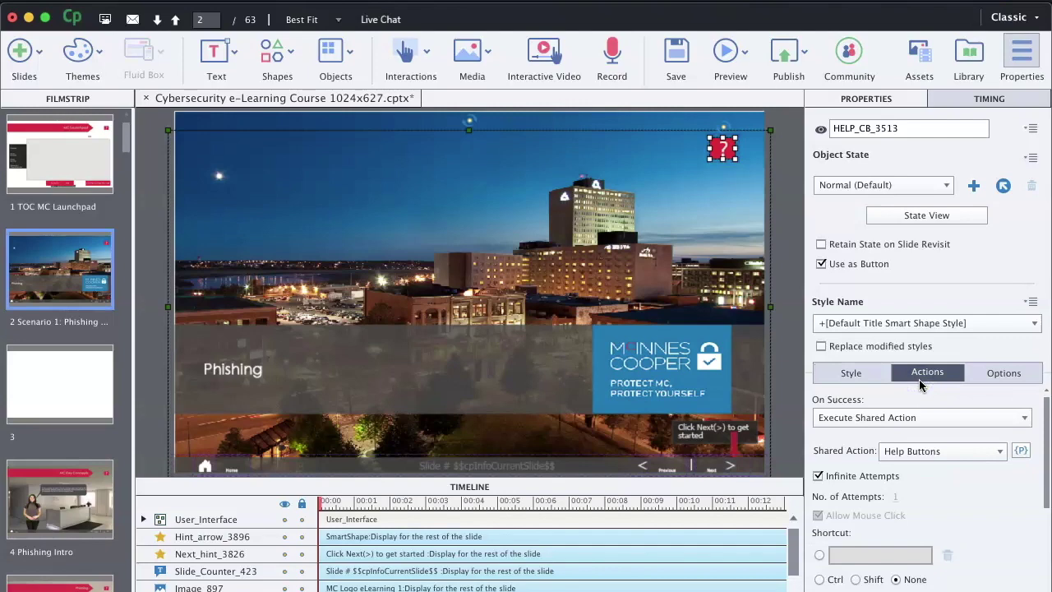
click(982, 451)
click(945, 417)
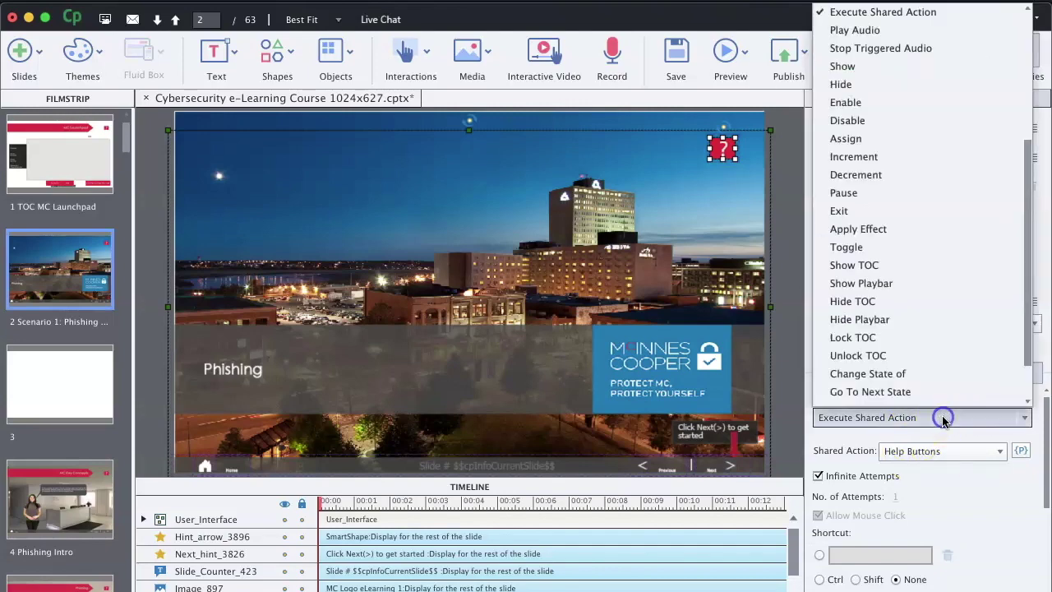
scroll(895, 345, down, 2)
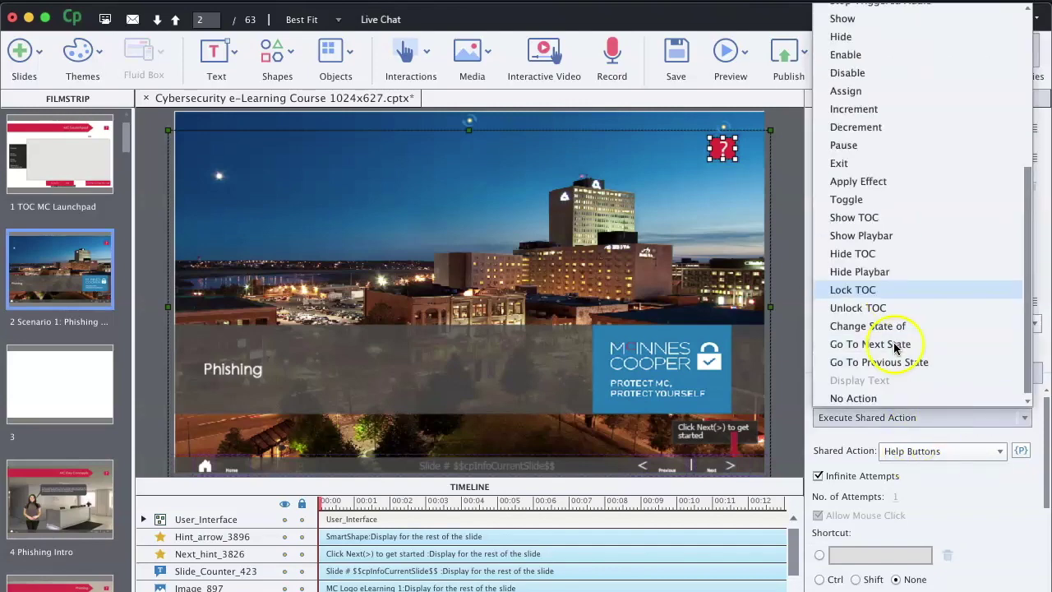
click(873, 399)
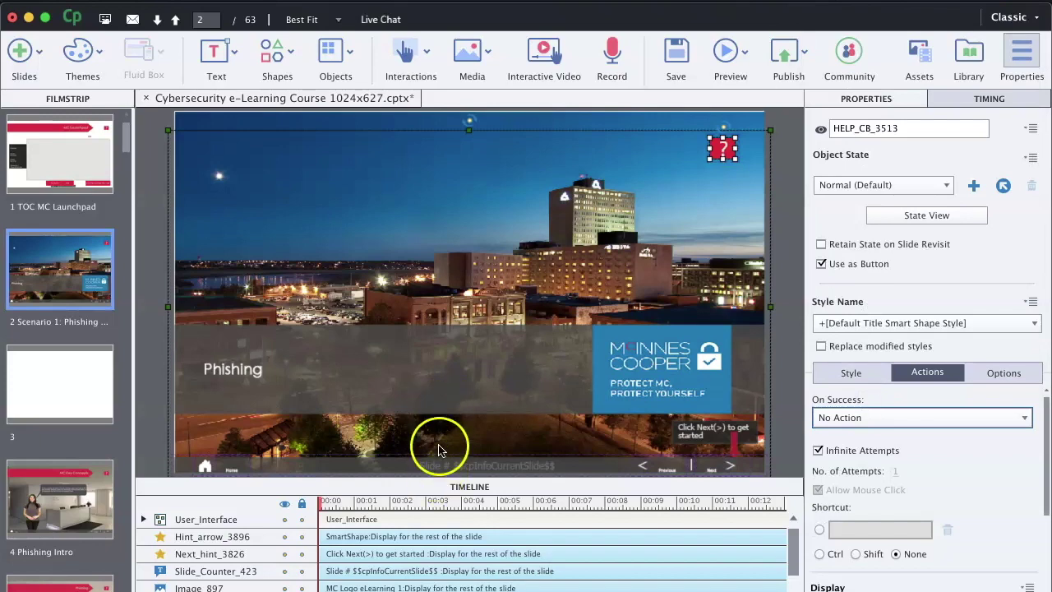
- Deselect the help button and select the whole User_Interface button group
click(434, 472)
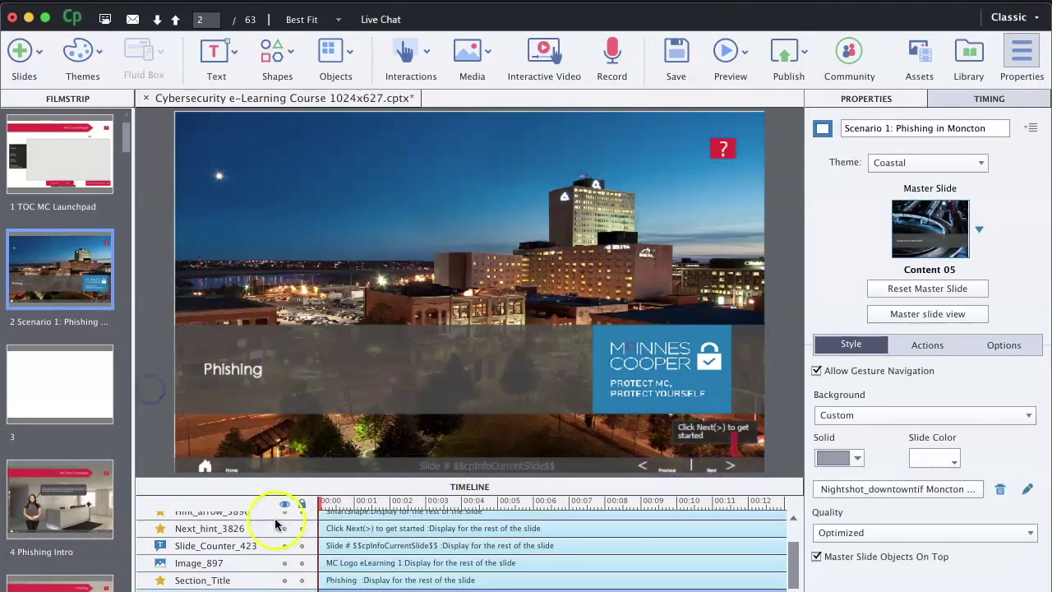
click(222, 468)
click(223, 460)
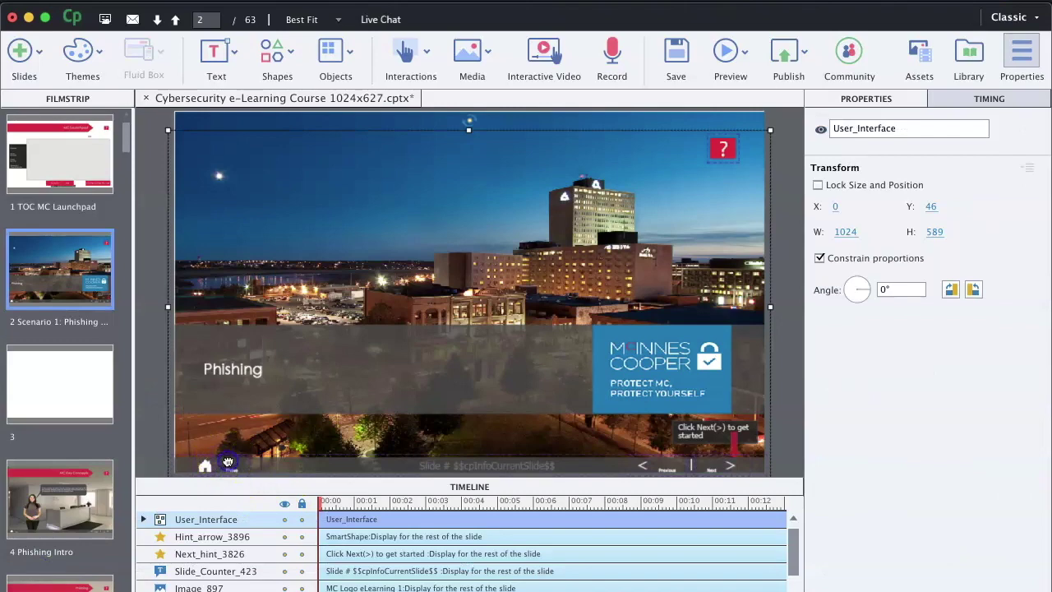
- Set the Home button's On Success action to No Action
click(229, 462)
click(914, 371)
click(874, 417)
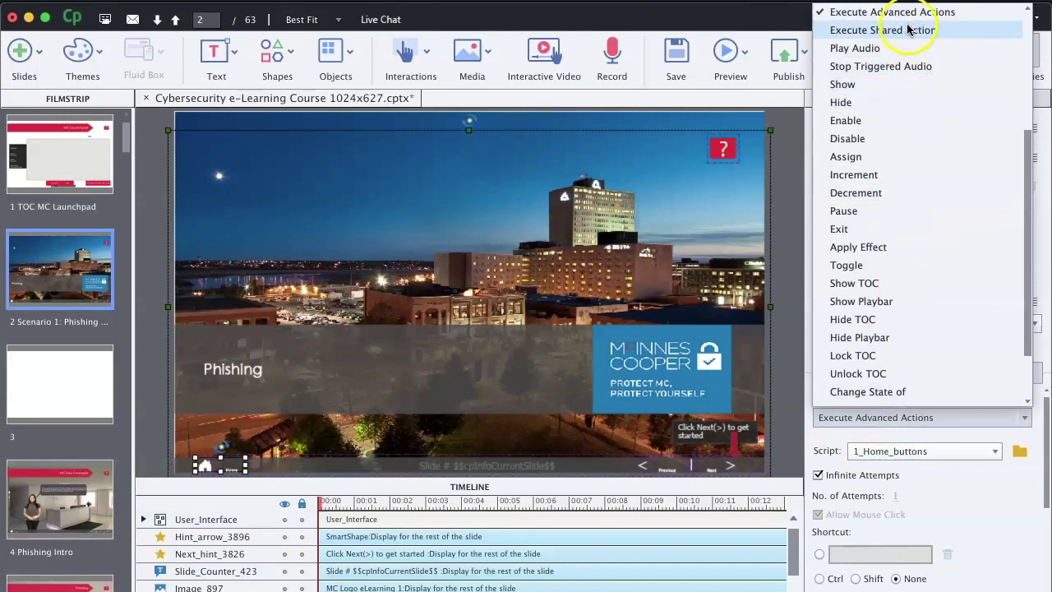
scroll(894, 378, down, 2)
click(867, 398)
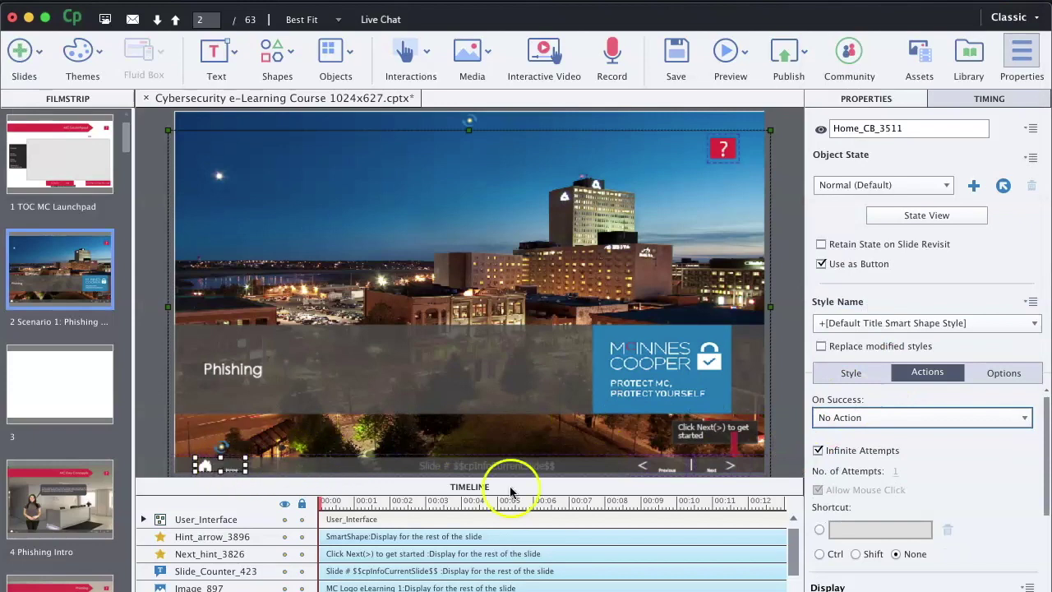
- Check the Previous button, set Next's On Success to No Action, and recheck the help button
click(658, 466)
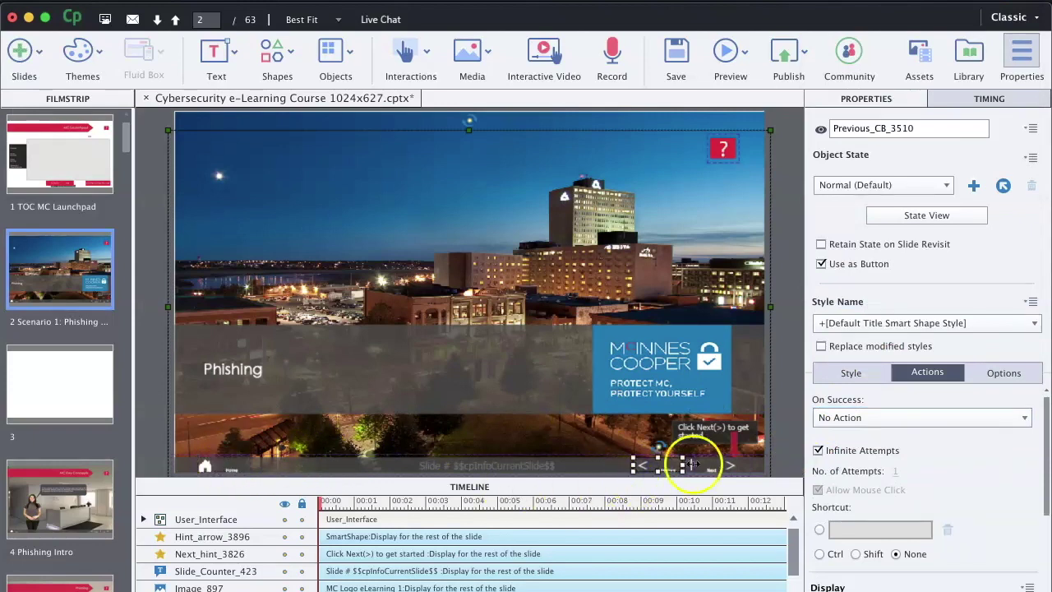
click(710, 466)
click(832, 419)
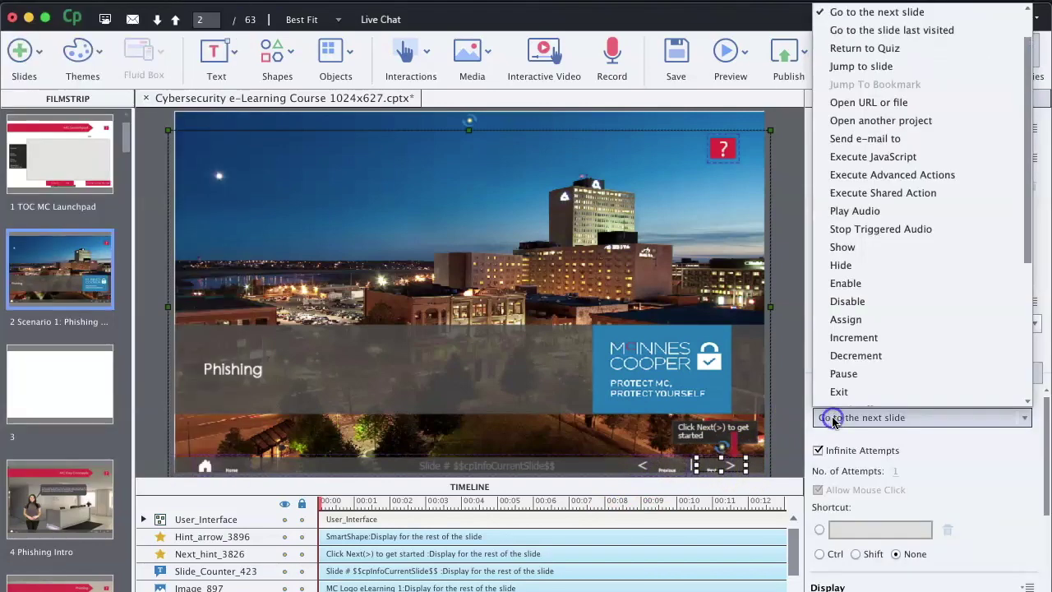
scroll(887, 332, down, 5)
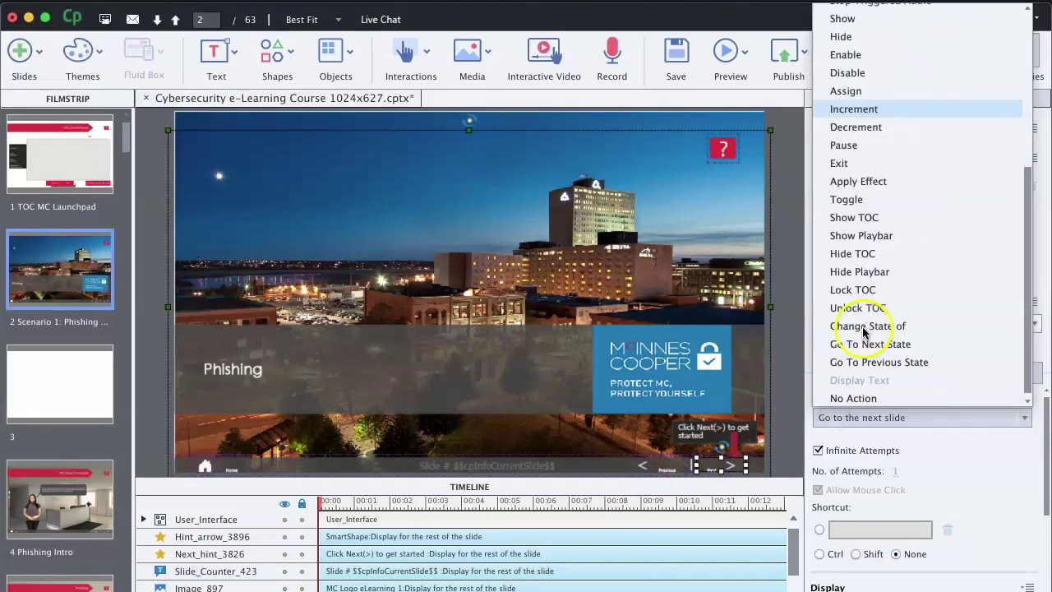
click(850, 400)
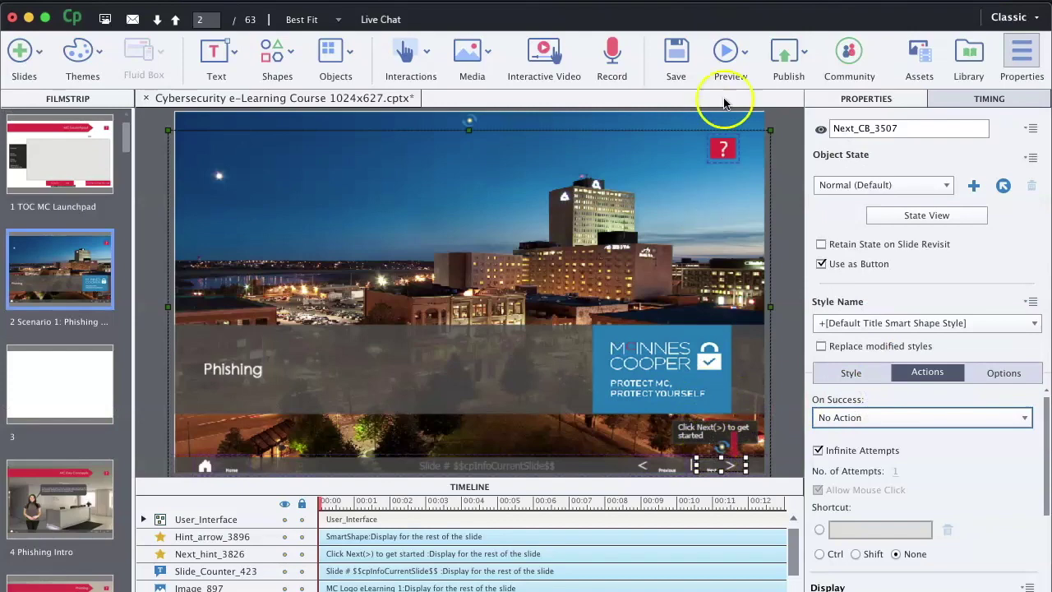
click(722, 149)
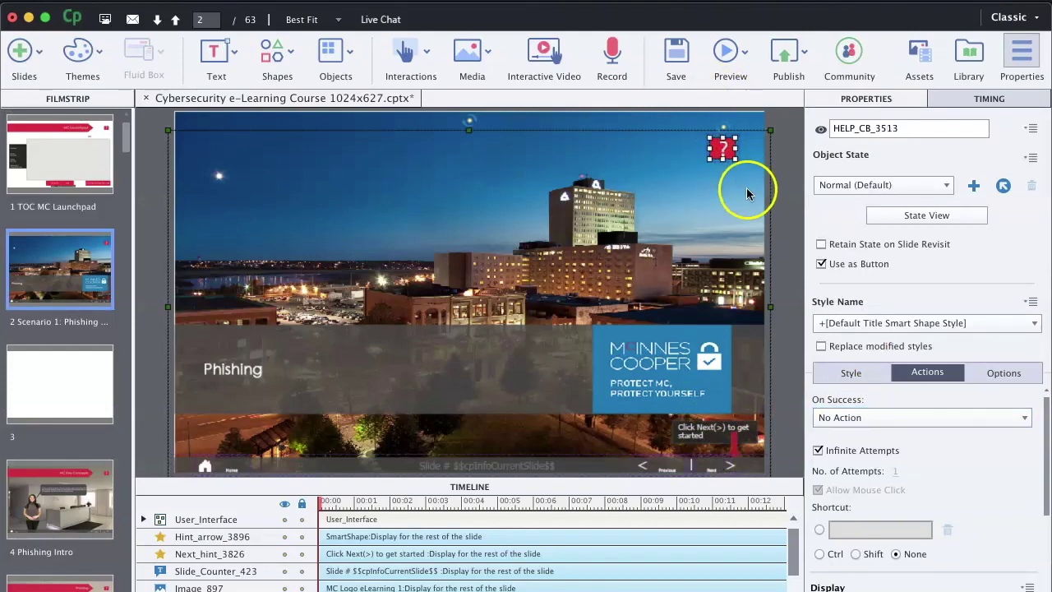
click(633, 206)
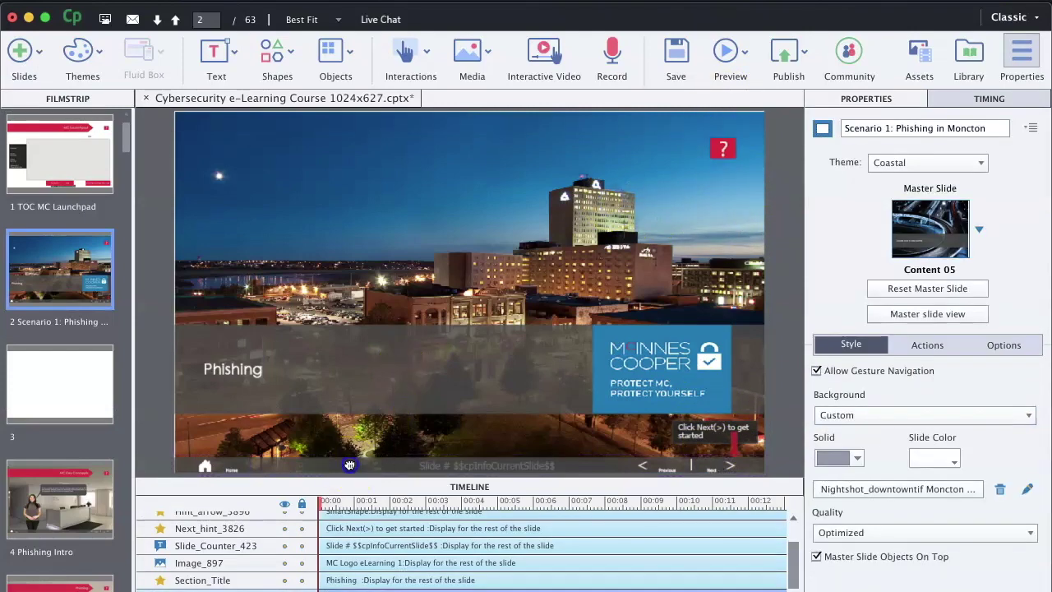
- Paste the User_Interface button group onto blank slide 3
click(350, 465)
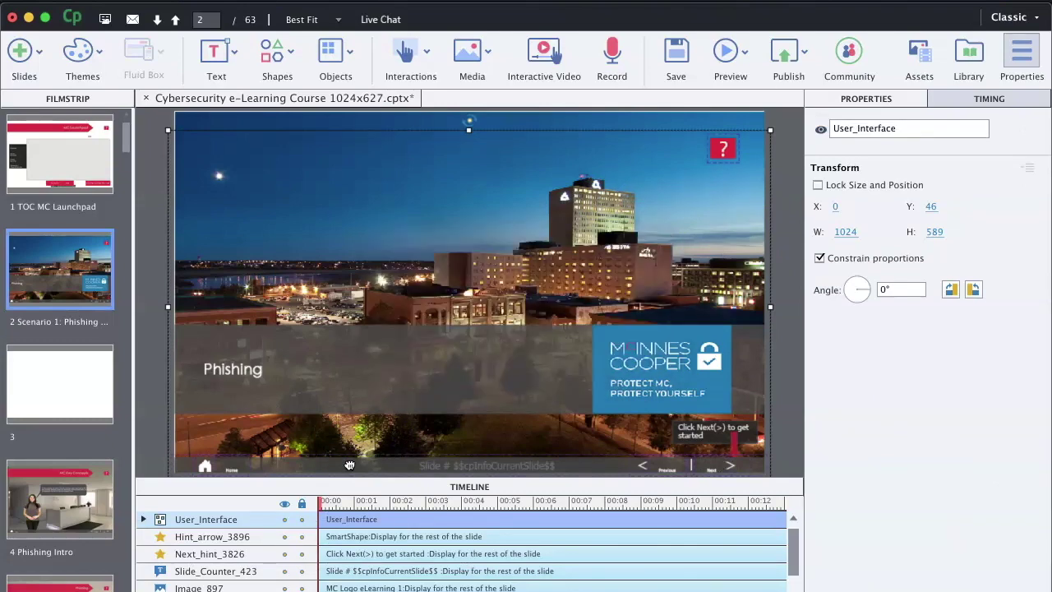
click(27, 376)
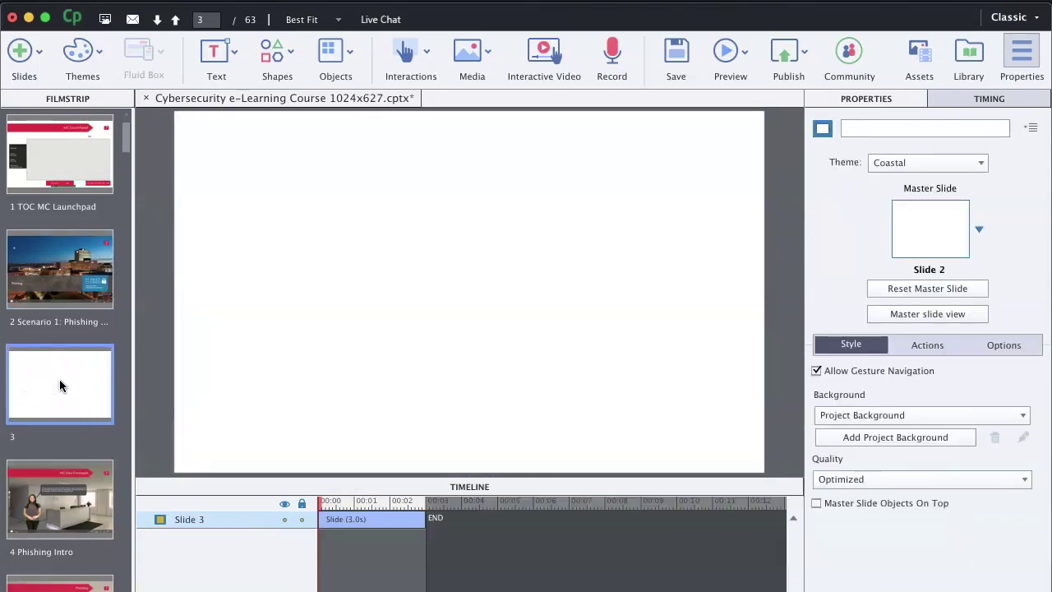
key(super+v)
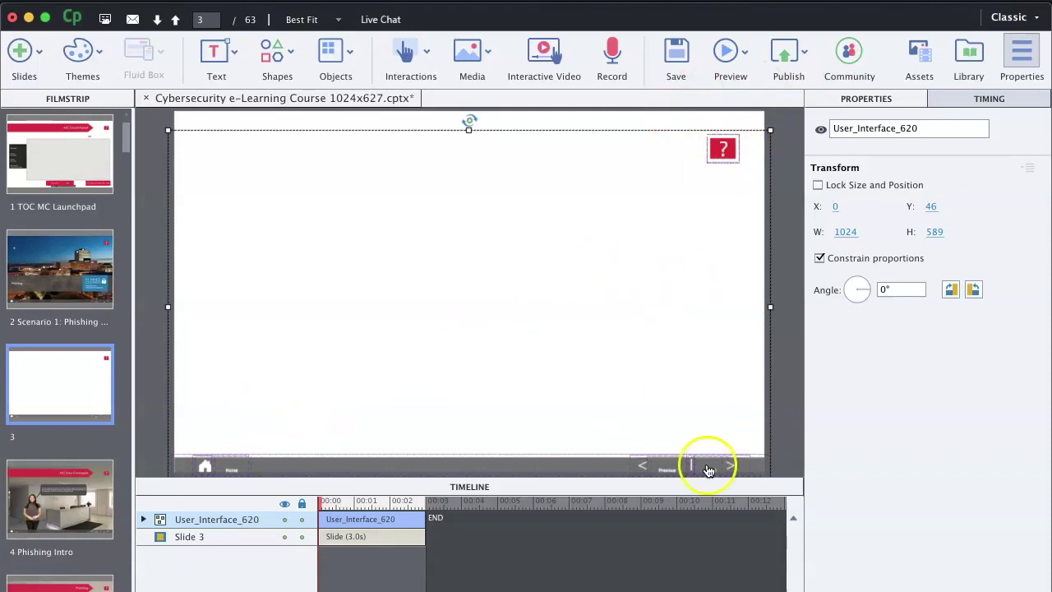
- Set the pasted help button's On Success to Execute Shared Action: Help Buttons
click(719, 160)
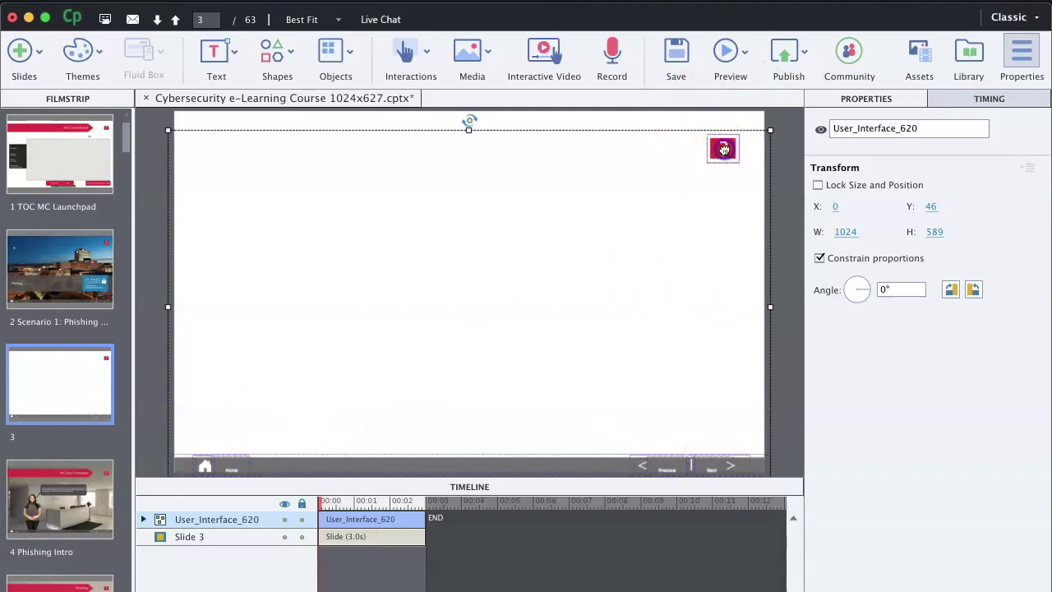
click(723, 149)
click(894, 418)
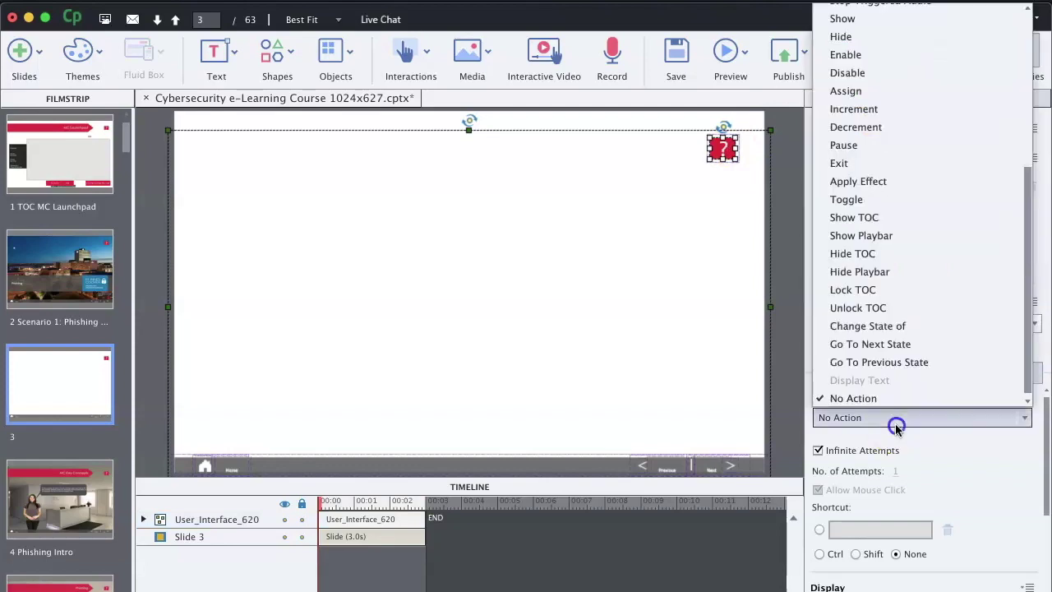
scroll(913, 173, up, 5)
click(919, 229)
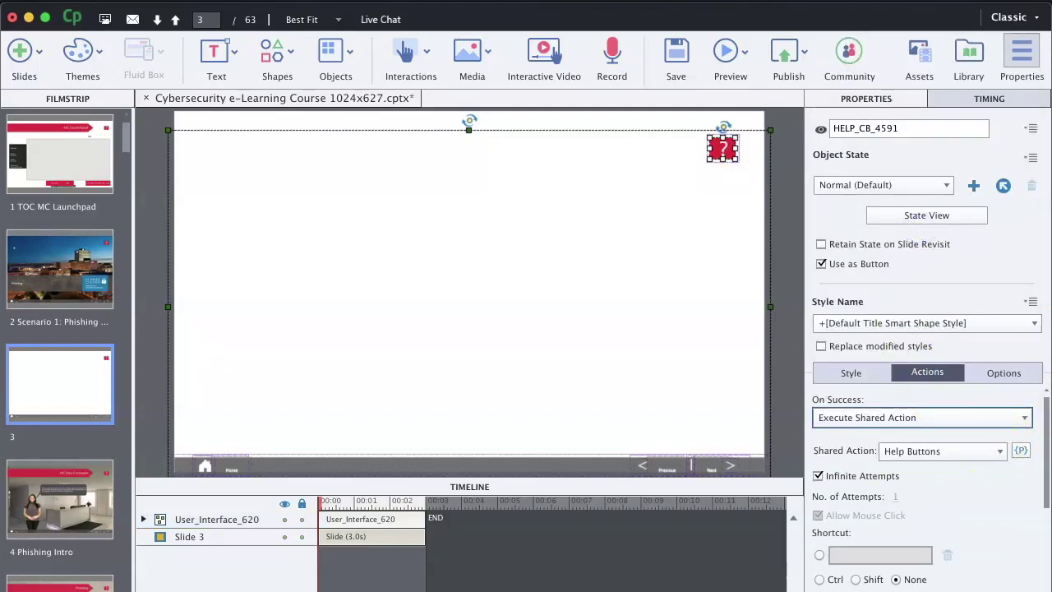